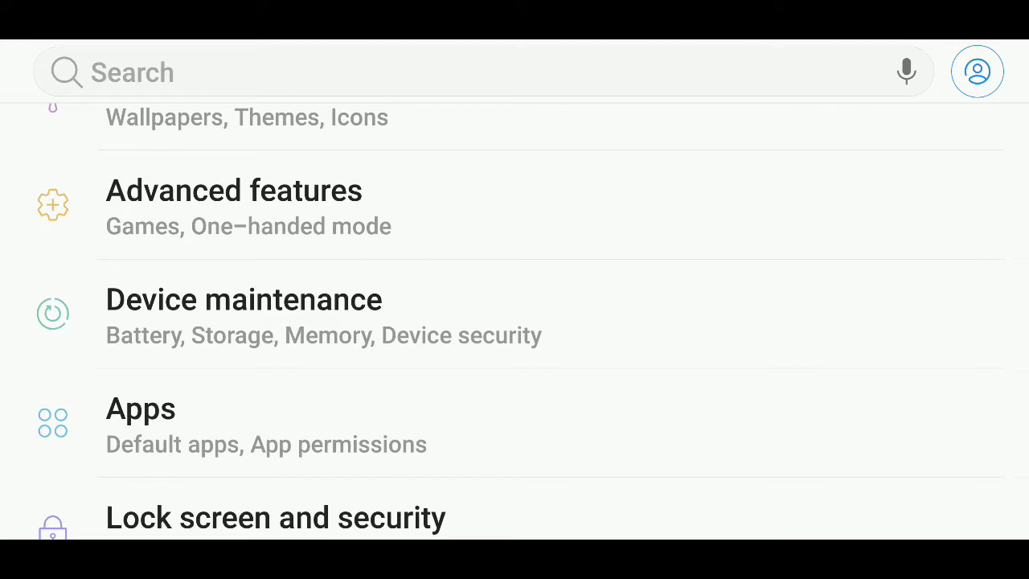
Show Device maintenance with its 100 EXCELLENT score, dismissing the shade and reopening it.
left_click(738, 317)
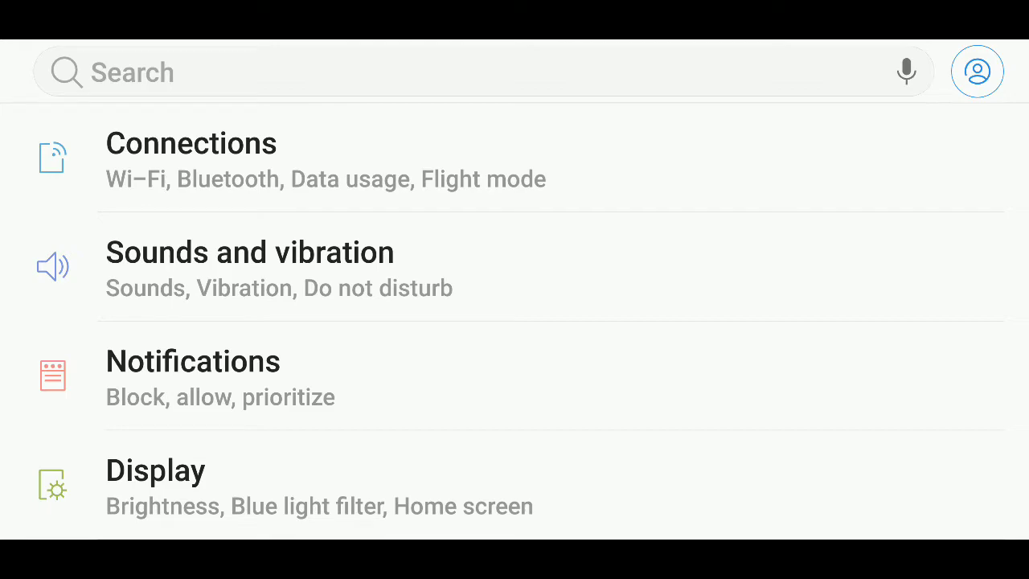
left_click_drag(483, 42, 482, 361)
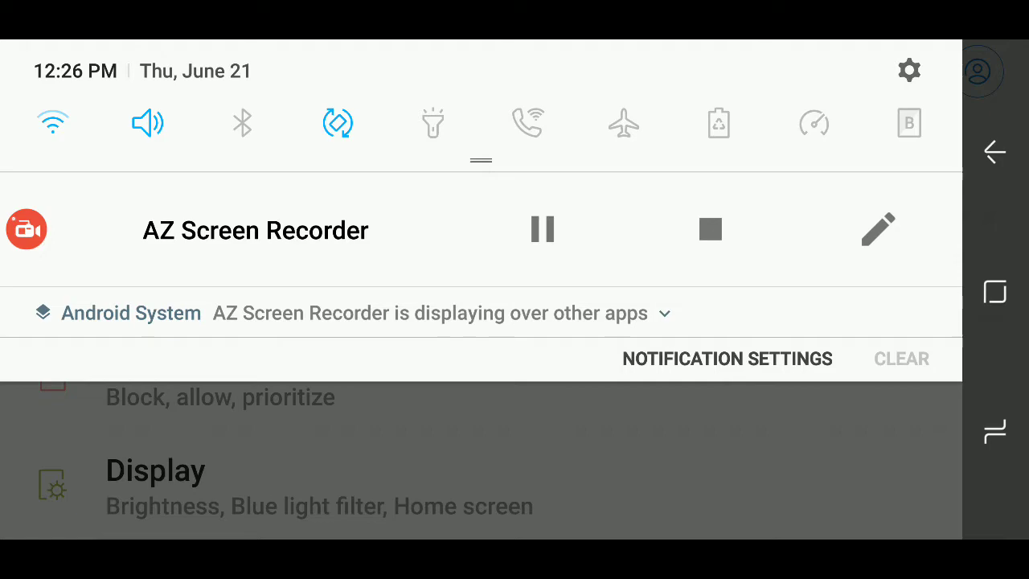
left_click_drag(481, 362, 481, 121)
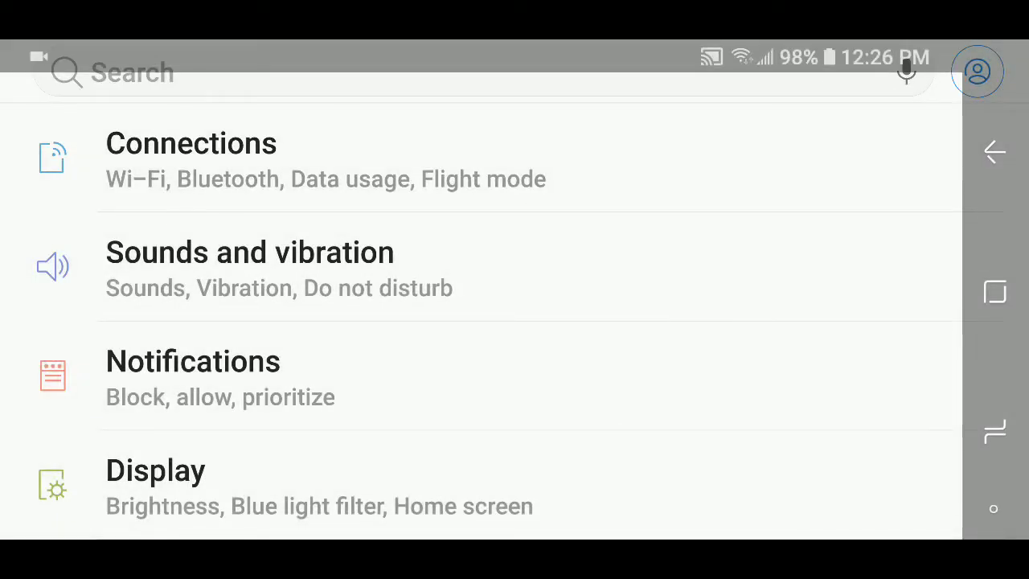
scroll(482, 322, "down", 5)
scroll(482, 322, "down", 3)
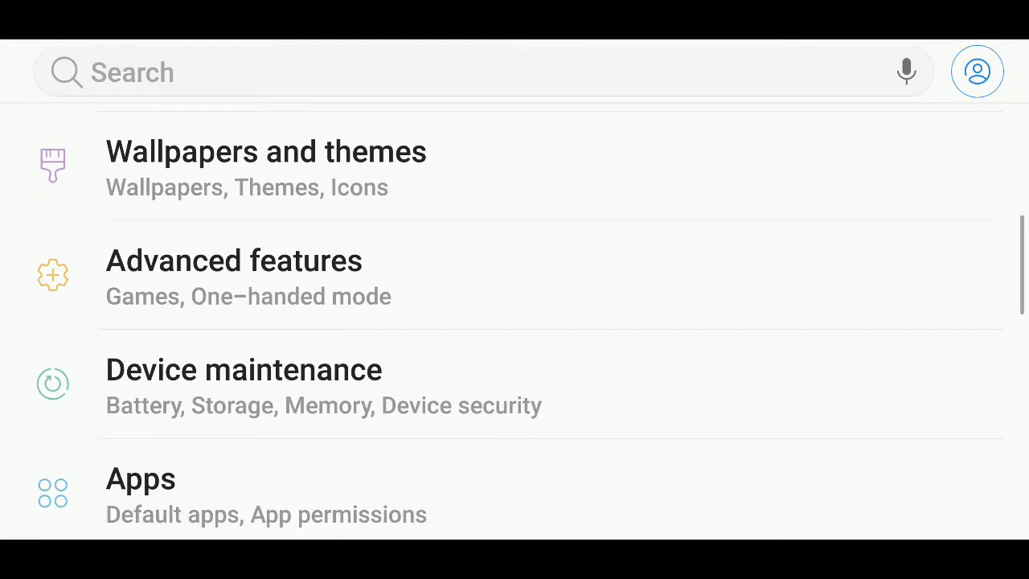
left_click(399, 384)
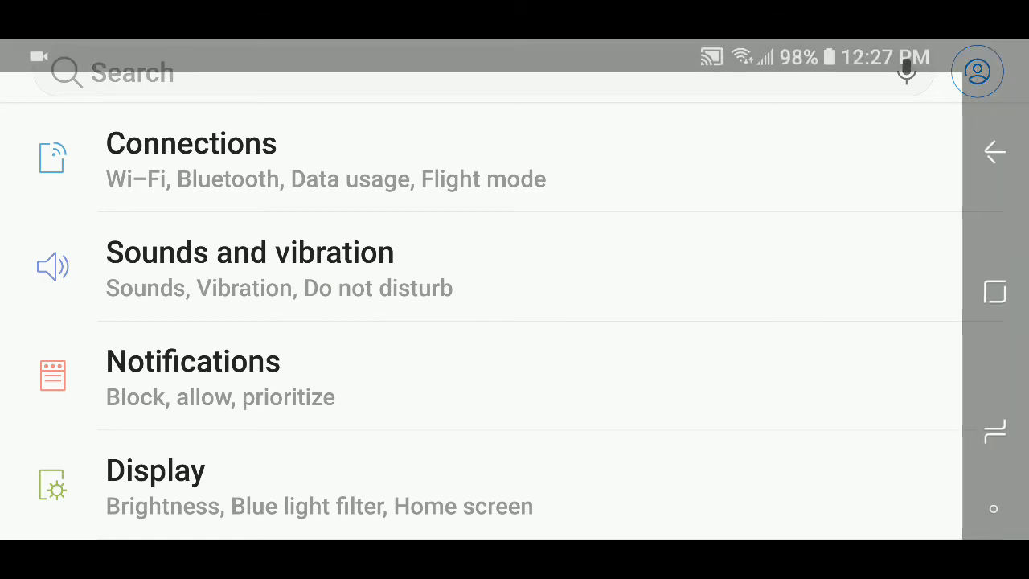
Dismiss the notification shade and return to the Device maintenance overview.
left_click_drag(482, 44, 482, 321)
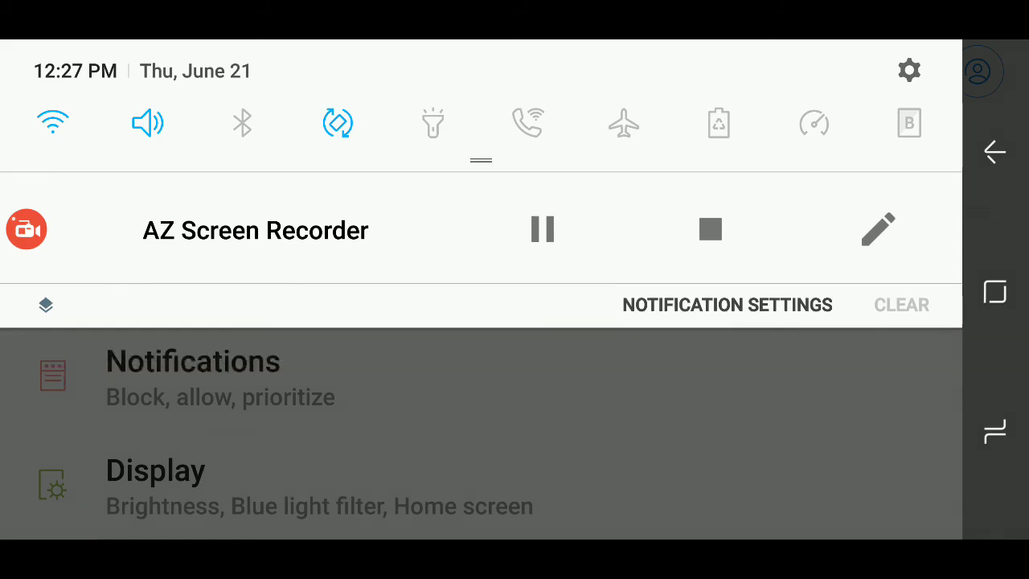
left_click_drag(482, 362, 483, 81)
left_click_drag(483, 451, 483, 105)
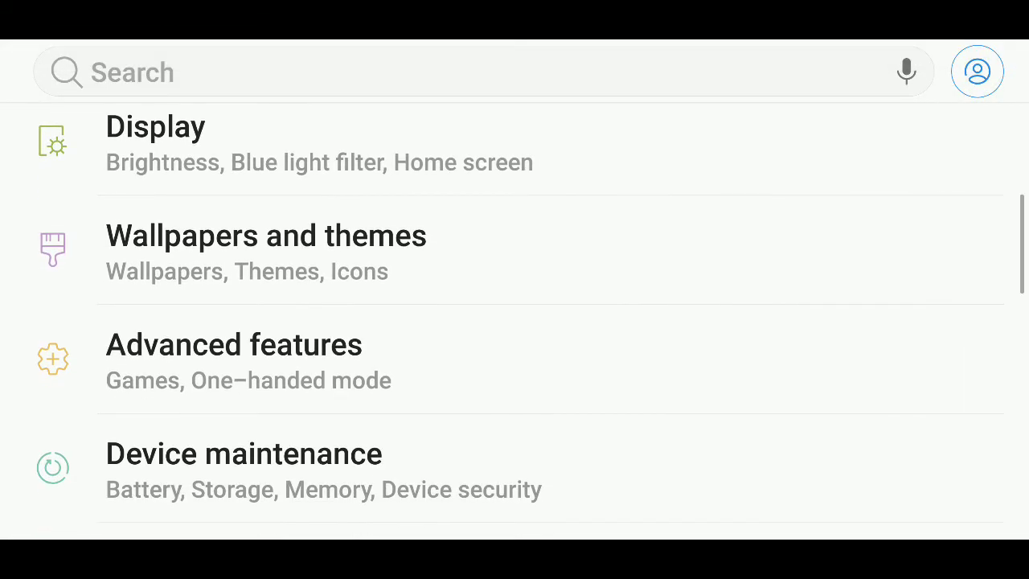
left_click_drag(482, 402, 482, 294)
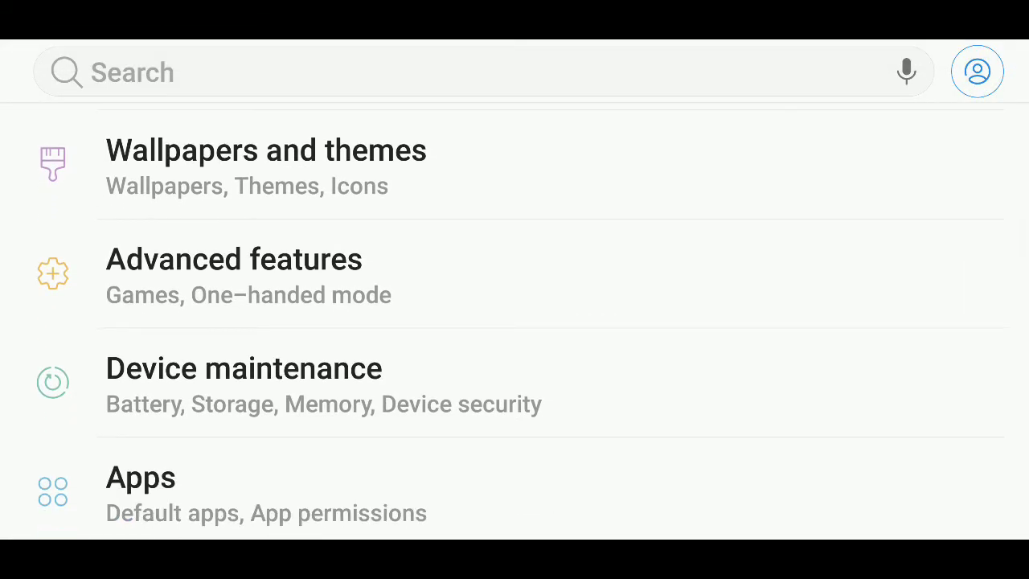
left_click(382, 390)
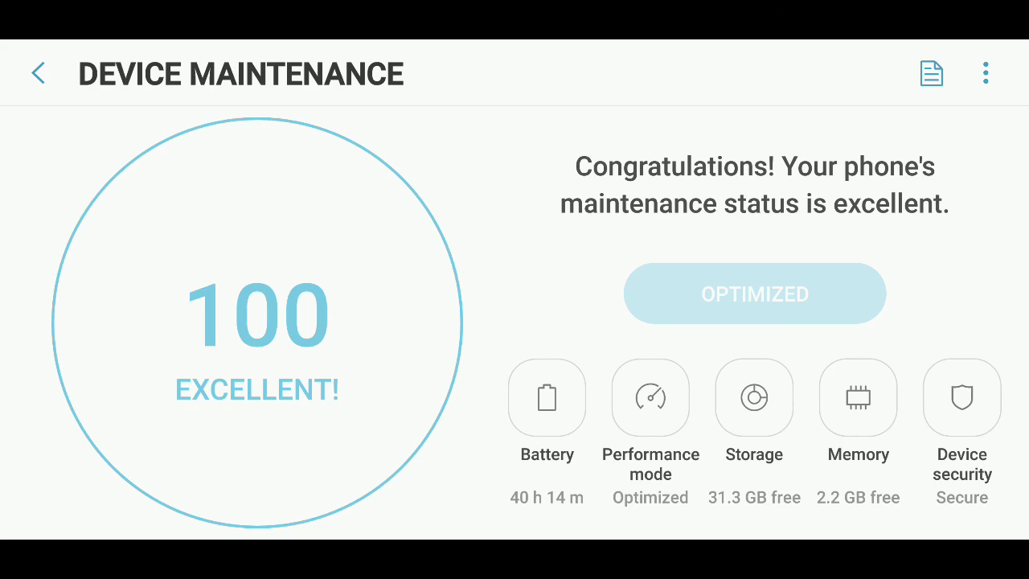
Pull the notification shade fully down over the Device maintenance screen.
left_click_drag(514, 40, 515, 241)
left_click_drag(515, 41, 515, 378)
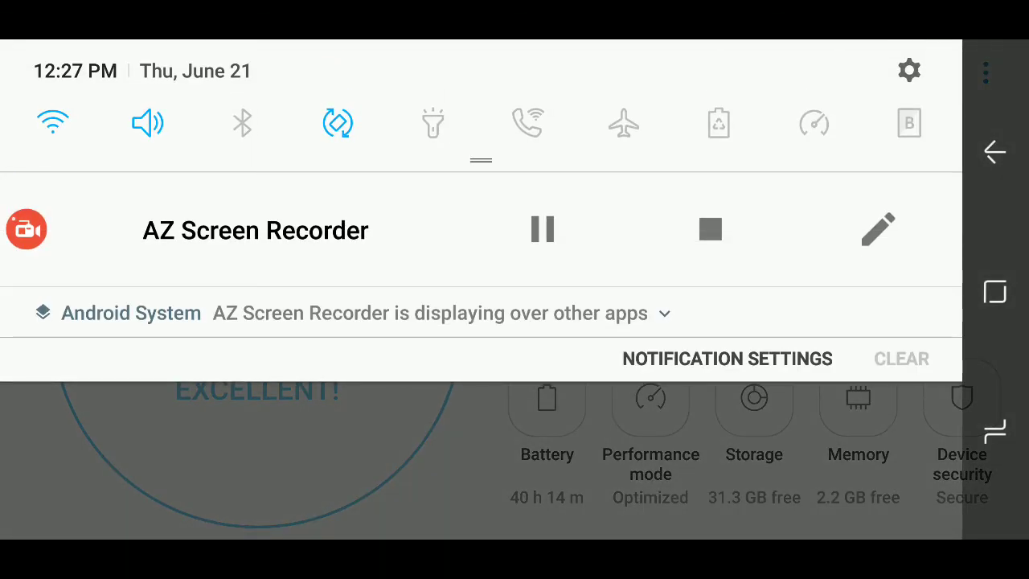